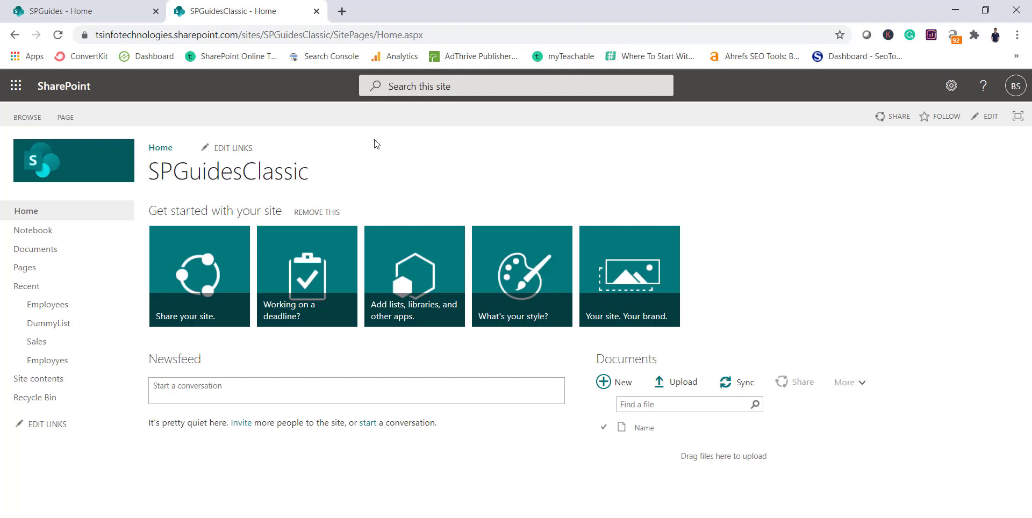
Open the classic site's settings and view its site collection administrators list without changing it
click(952, 86)
click(873, 268)
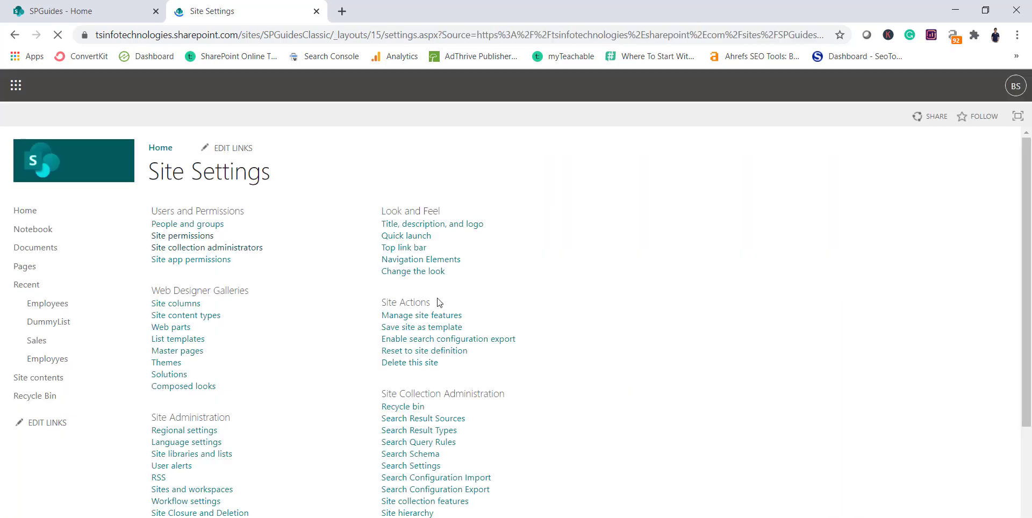
drag(156, 208, 279, 221)
click(295, 261)
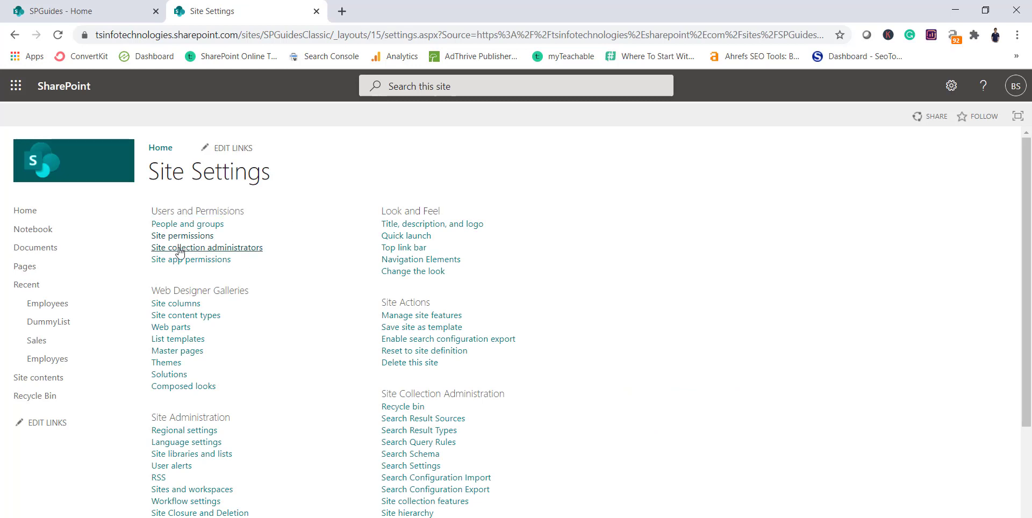
click(249, 250)
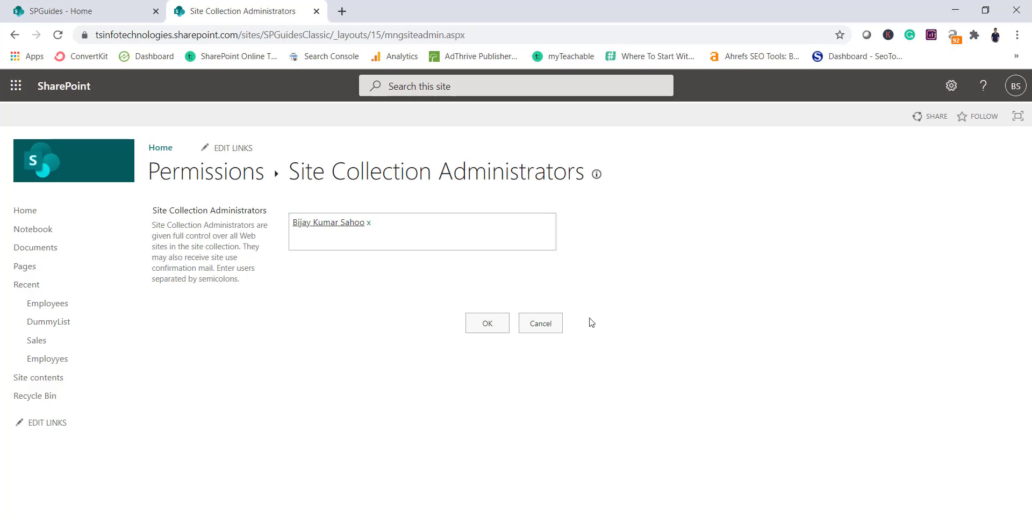
click(555, 330)
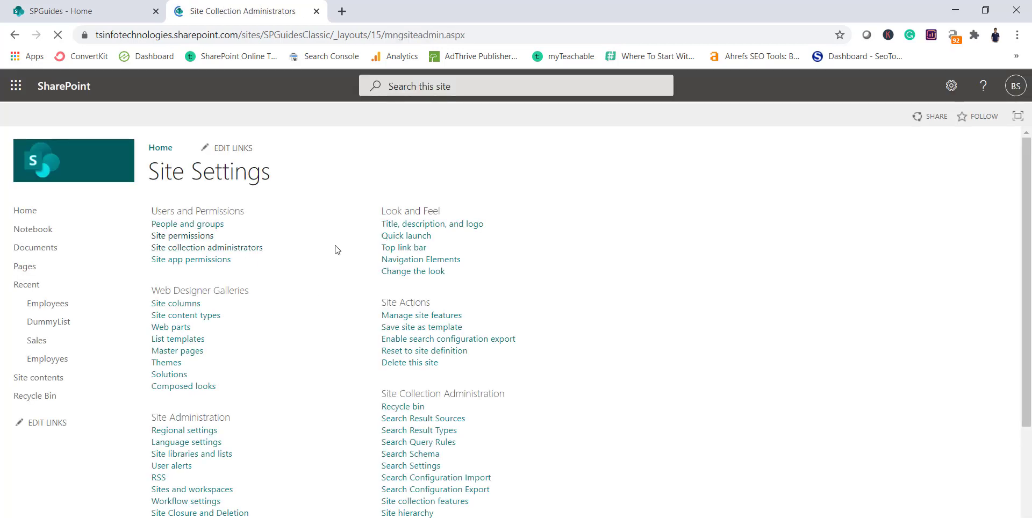
Add User1 as a site collection administrator of the SPGuidesClassic site and save the change
text(us)
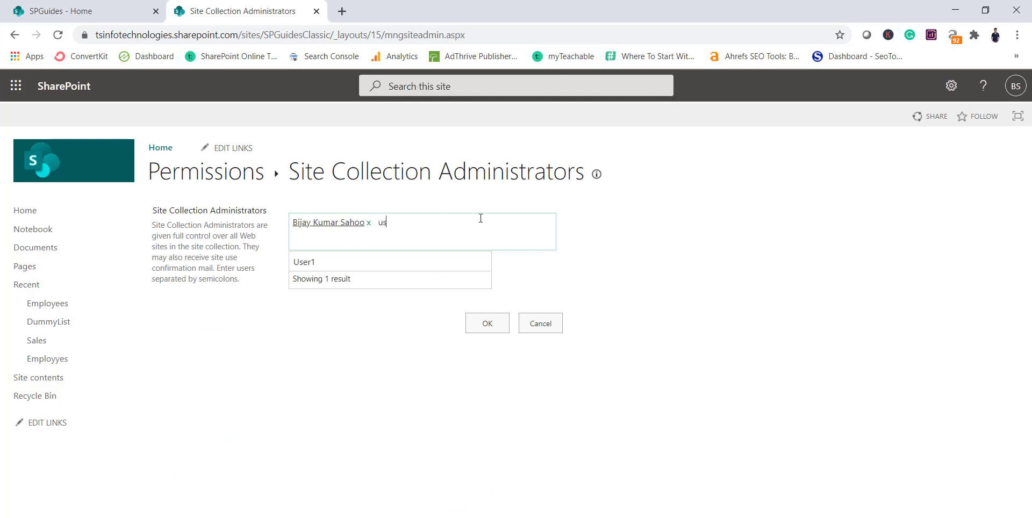
text(er)
click(430, 262)
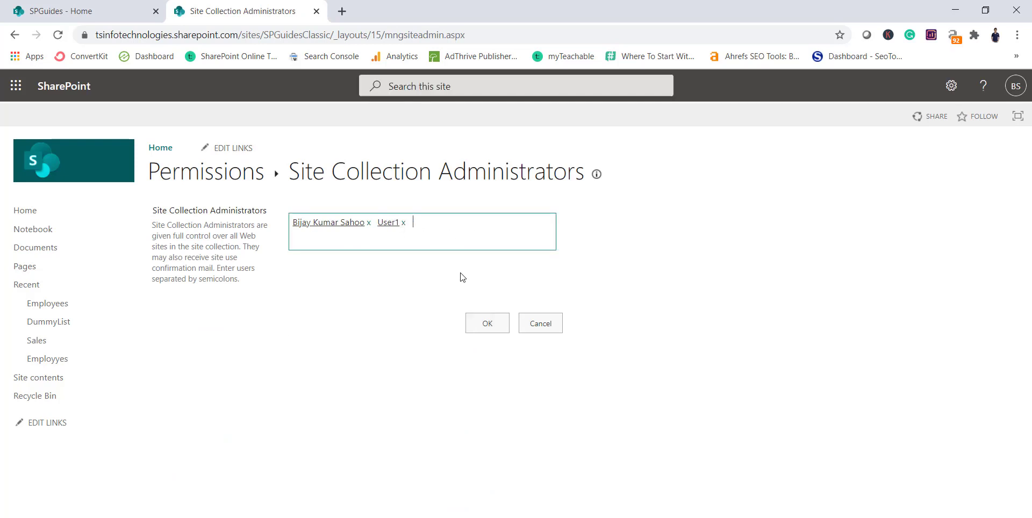
click(495, 321)
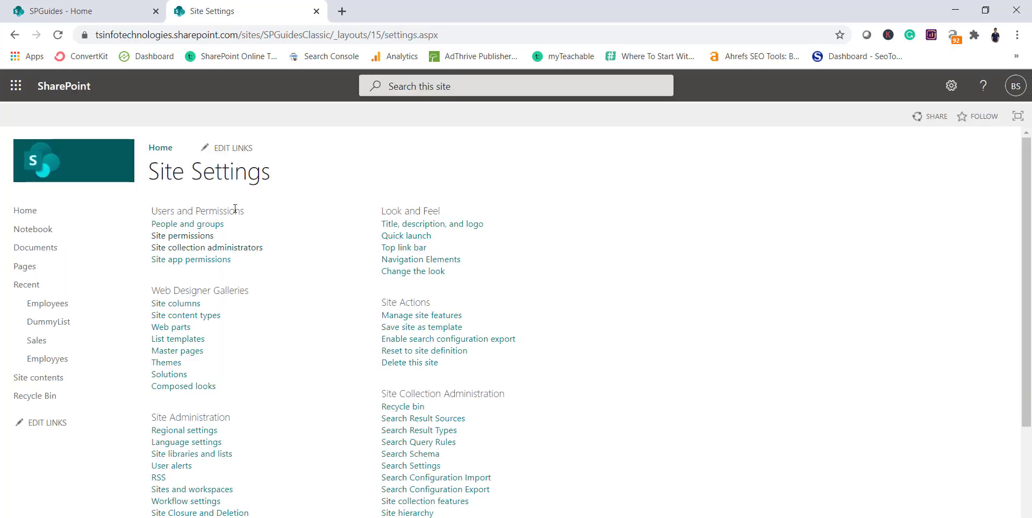
Switch to the SPGuides team site, check its site owners permissions, and open the advanced permissions settings
scroll(339, 343, down, 3)
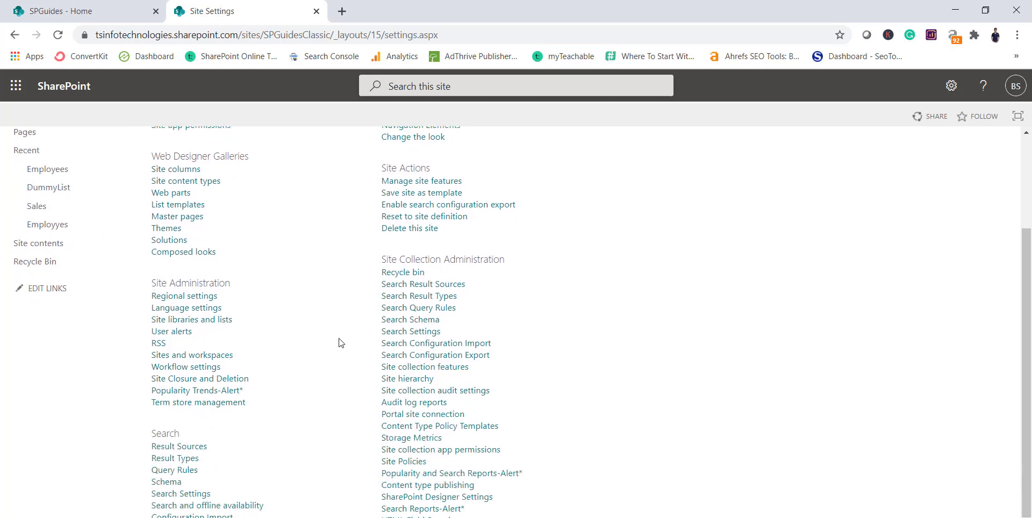
click(103, 20)
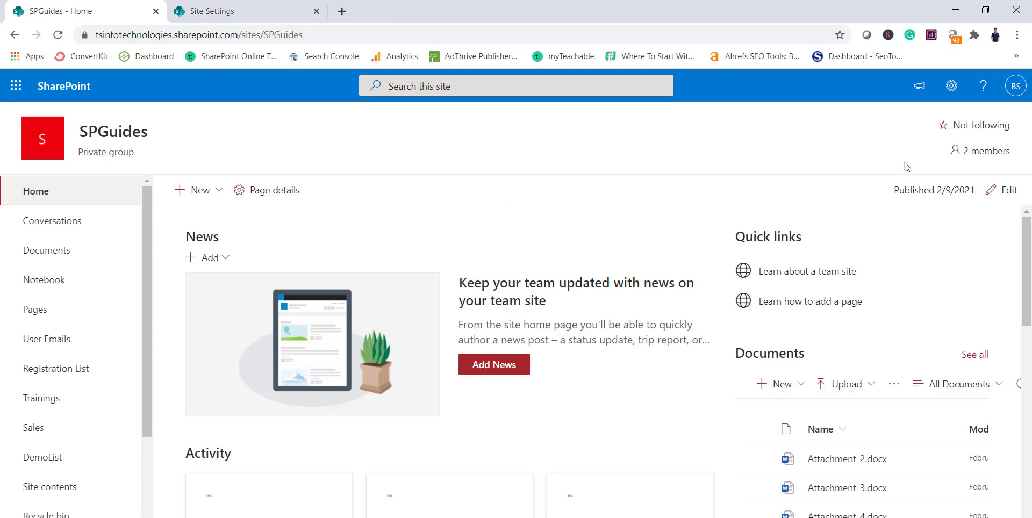
click(952, 85)
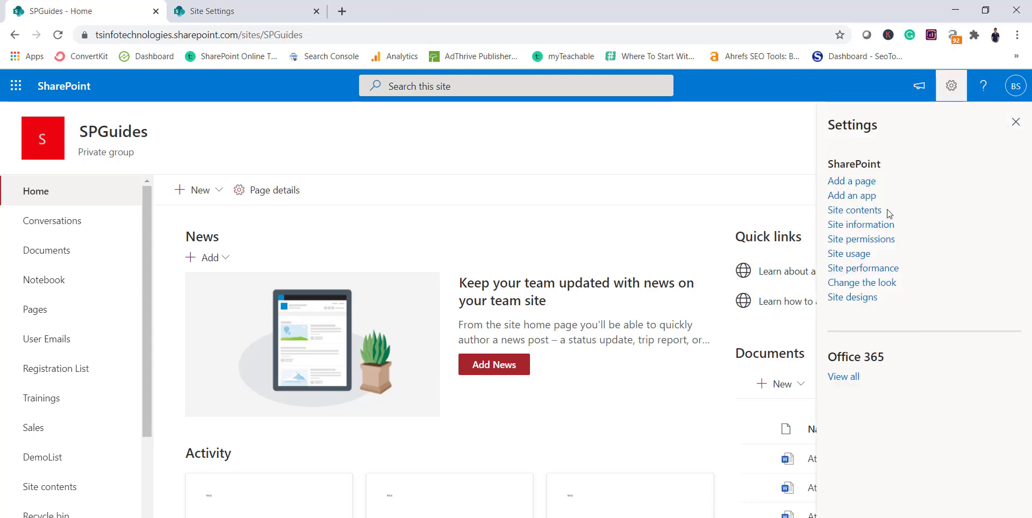
click(878, 240)
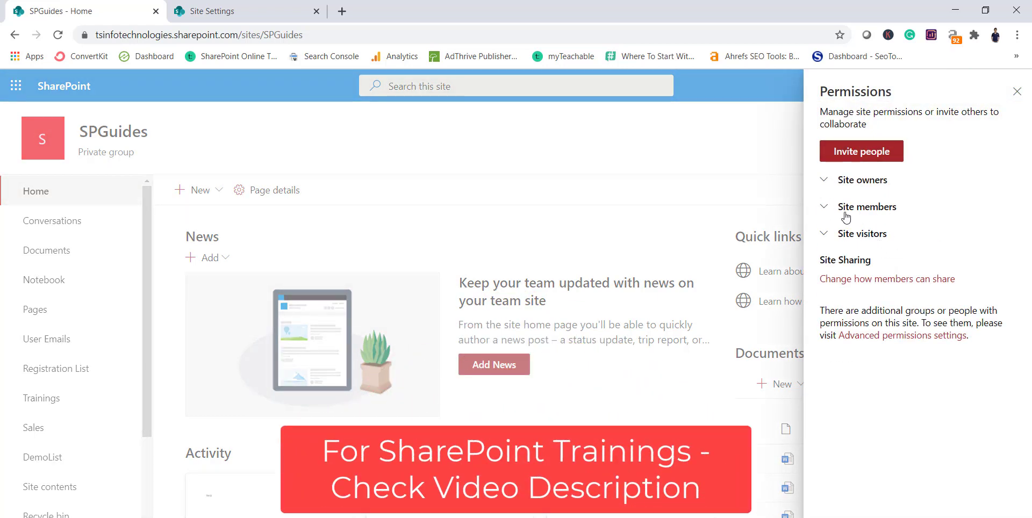
click(831, 181)
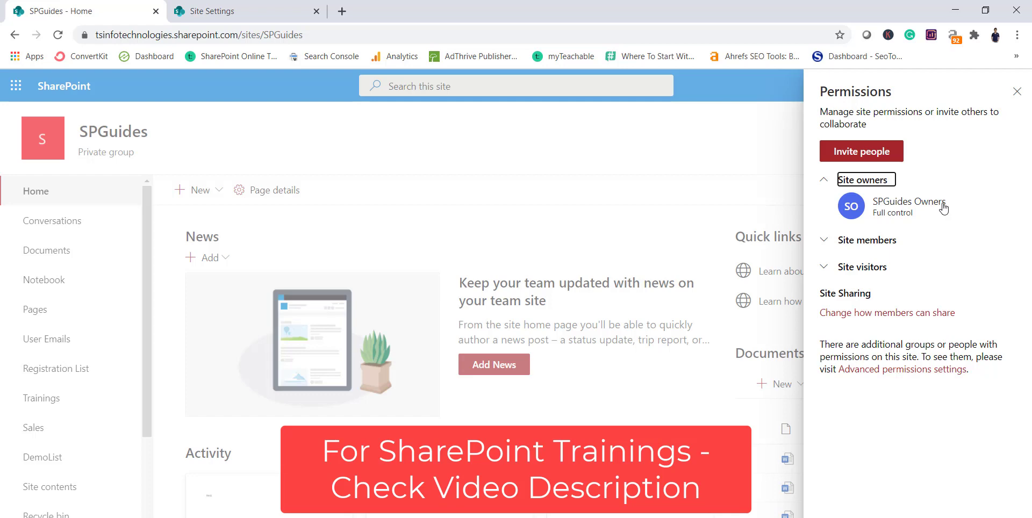
click(916, 373)
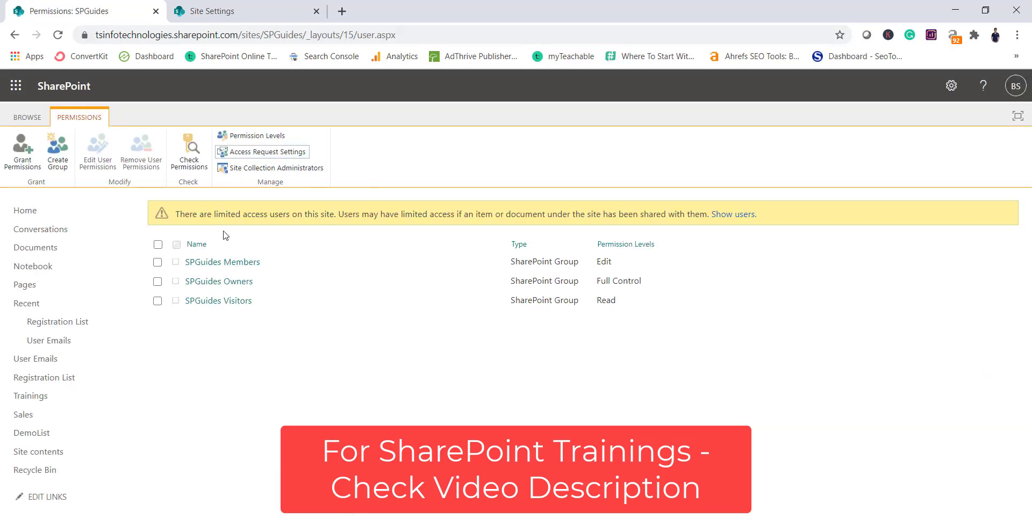
Review the SPGuides permission groups and view the site collection administrators without changing them
drag(269, 325, 182, 266)
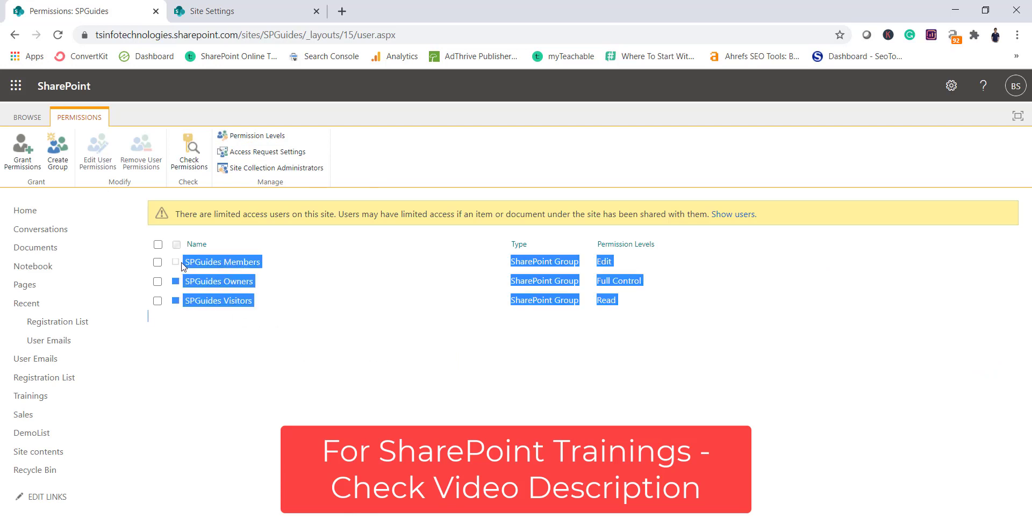
click(285, 348)
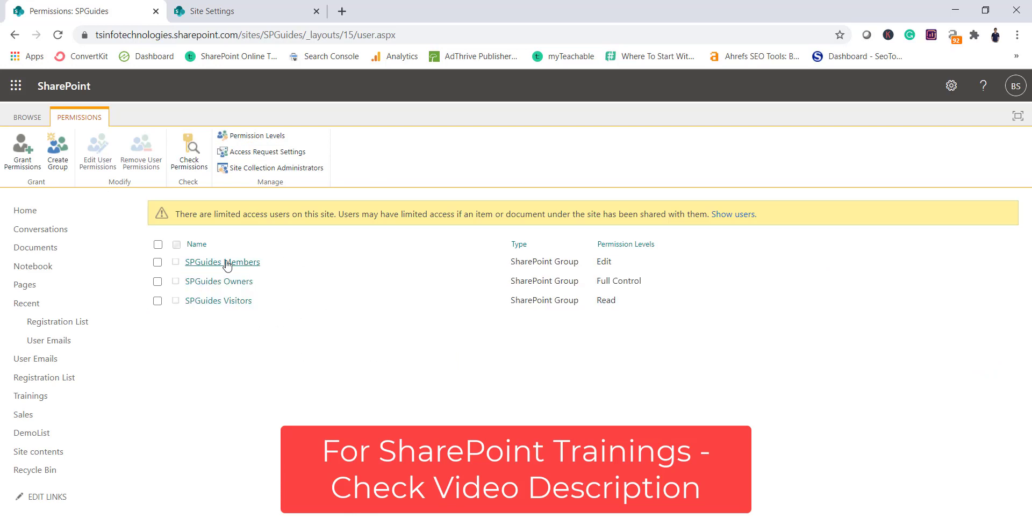
click(258, 172)
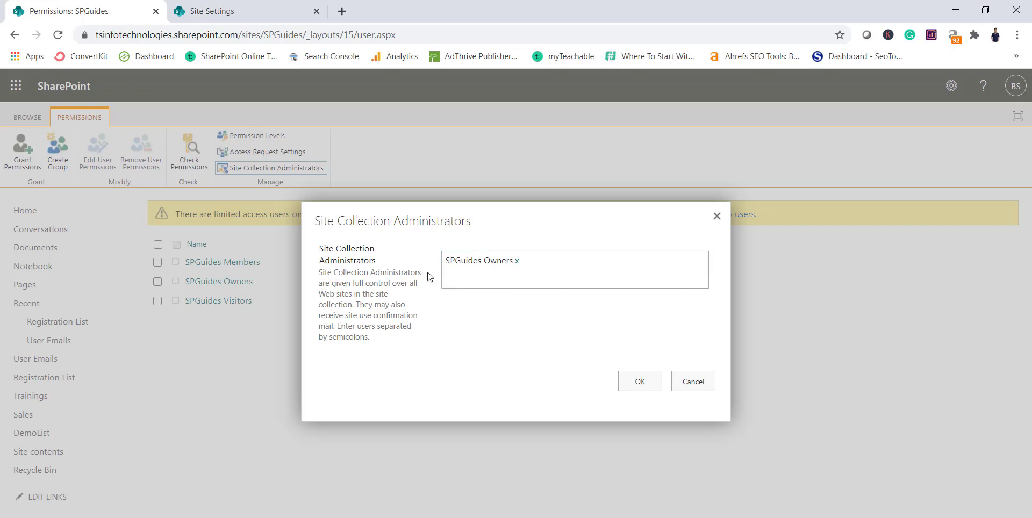
click(696, 382)
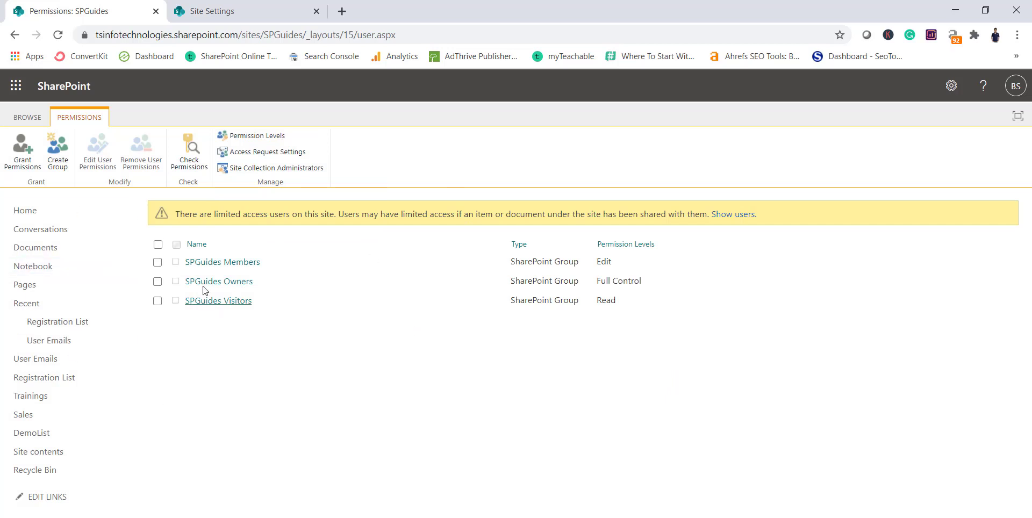
Go to the SPGuides home page and review the group membership and the role options for the first listed owner
click(91, 214)
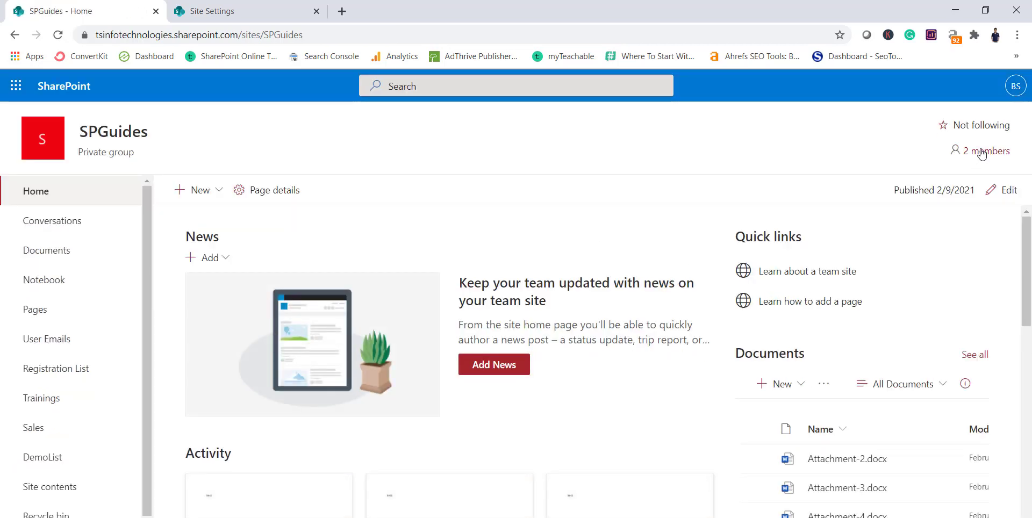
click(981, 153)
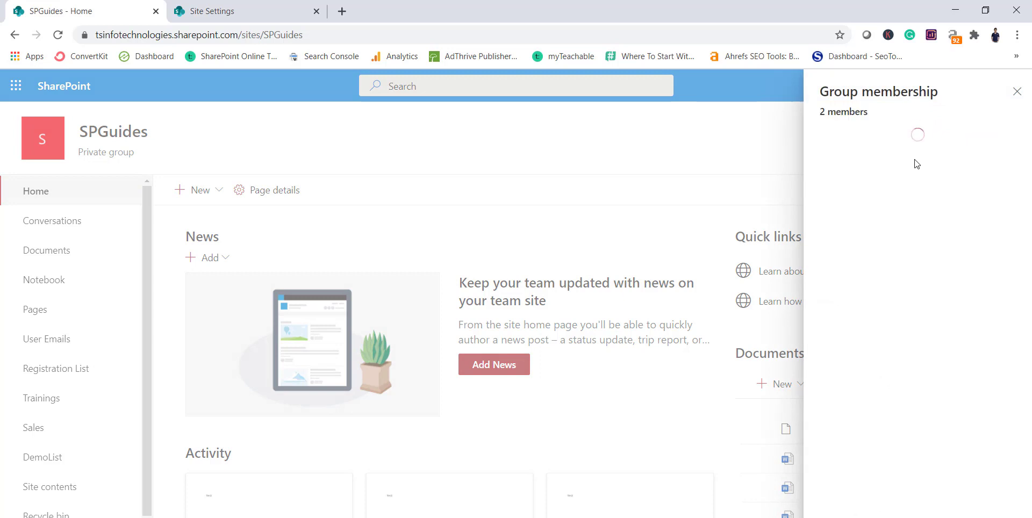
click(1016, 92)
click(982, 153)
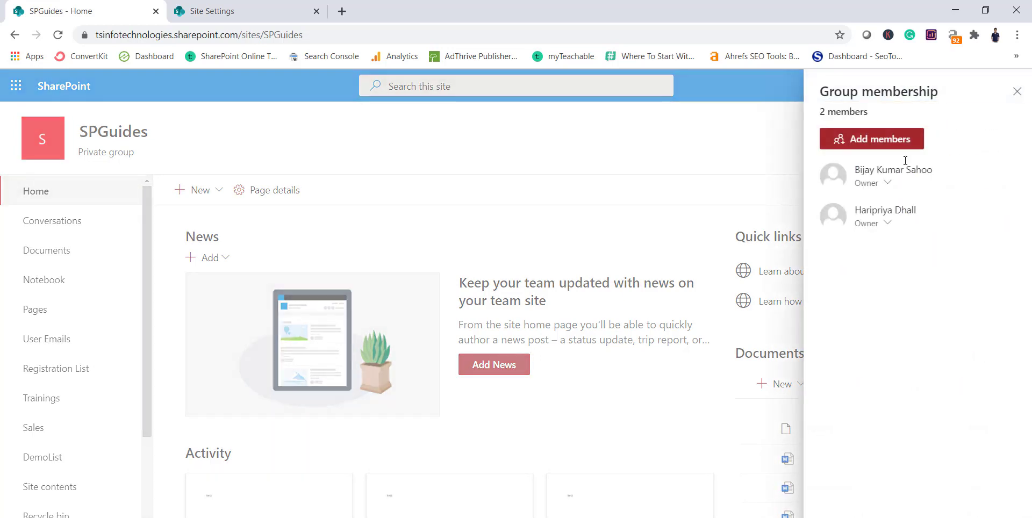
click(887, 184)
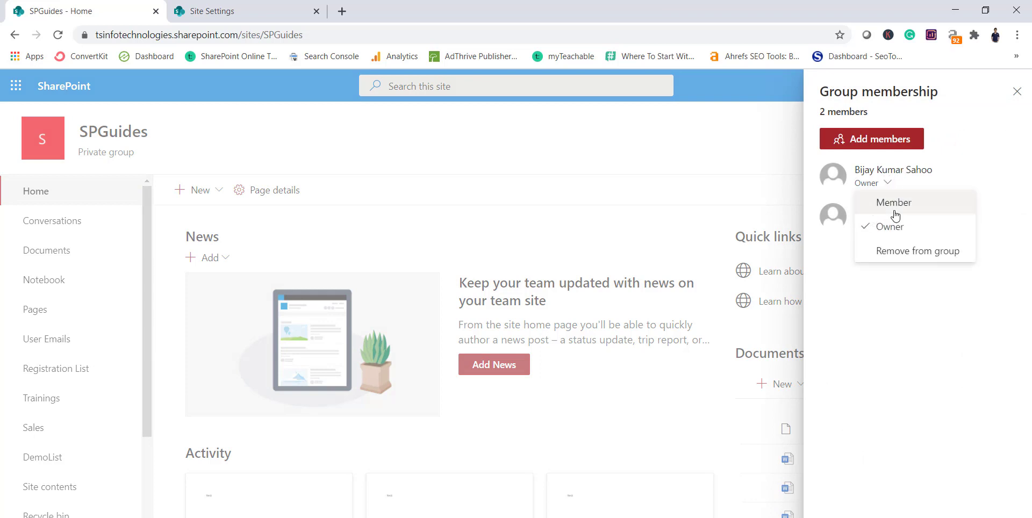
key(Escape)
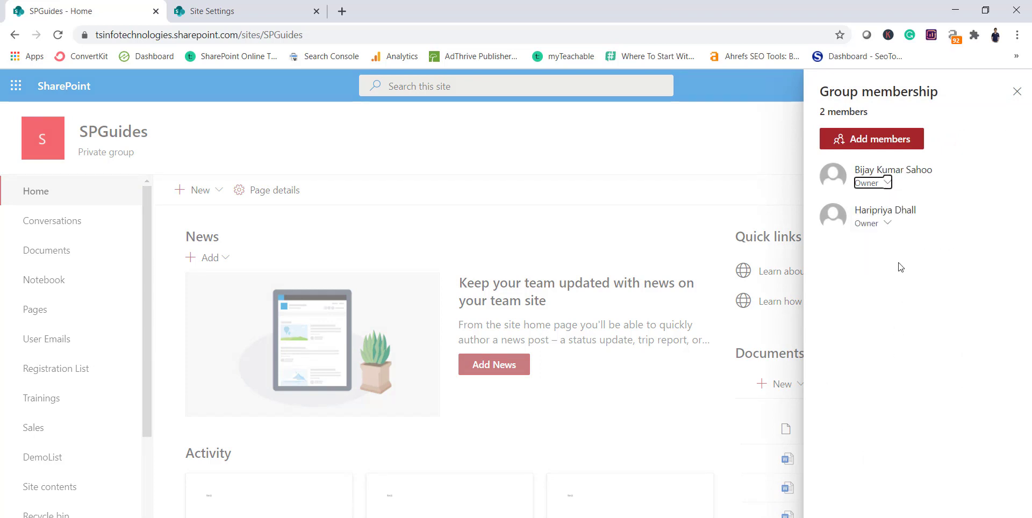
click(1016, 91)
Open the SPGuides site permissions and examine which group is listed under site owners
click(952, 91)
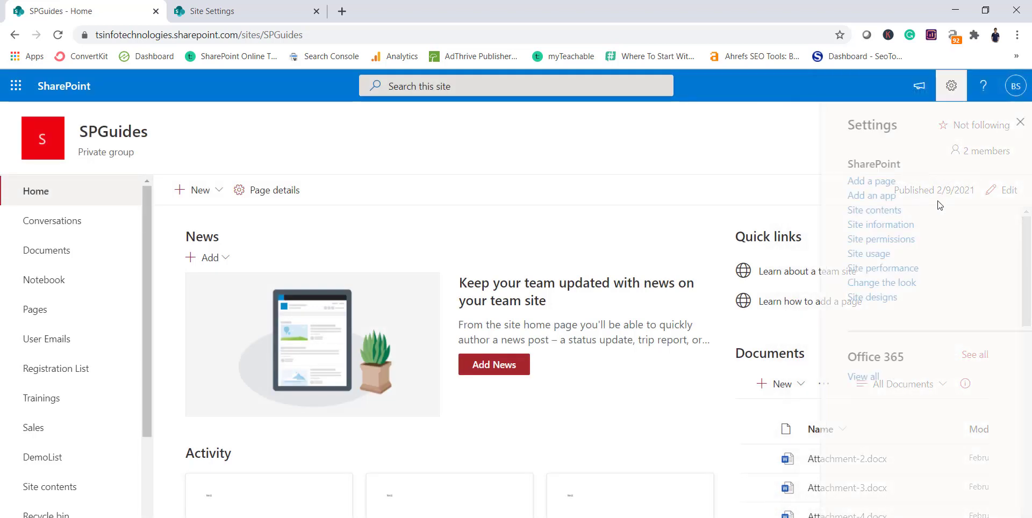
click(877, 239)
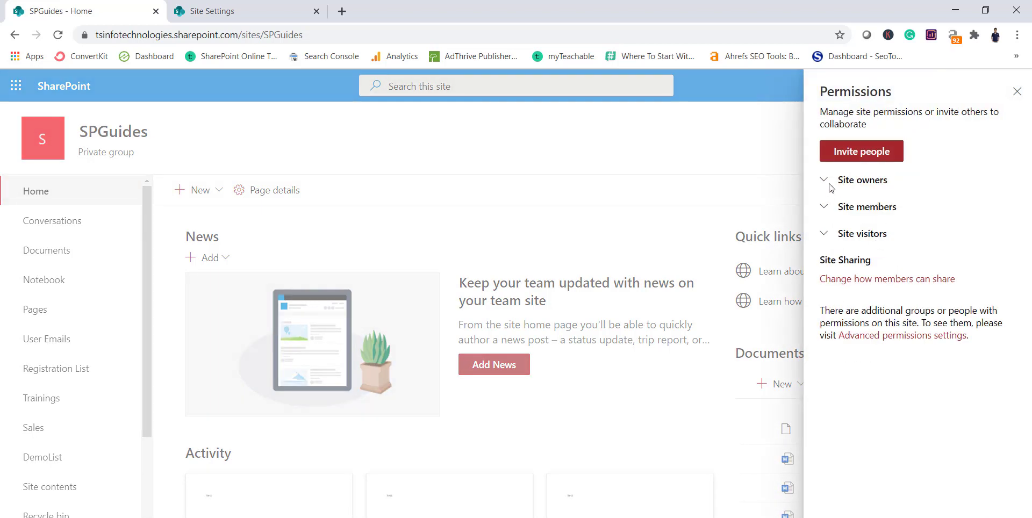
click(825, 181)
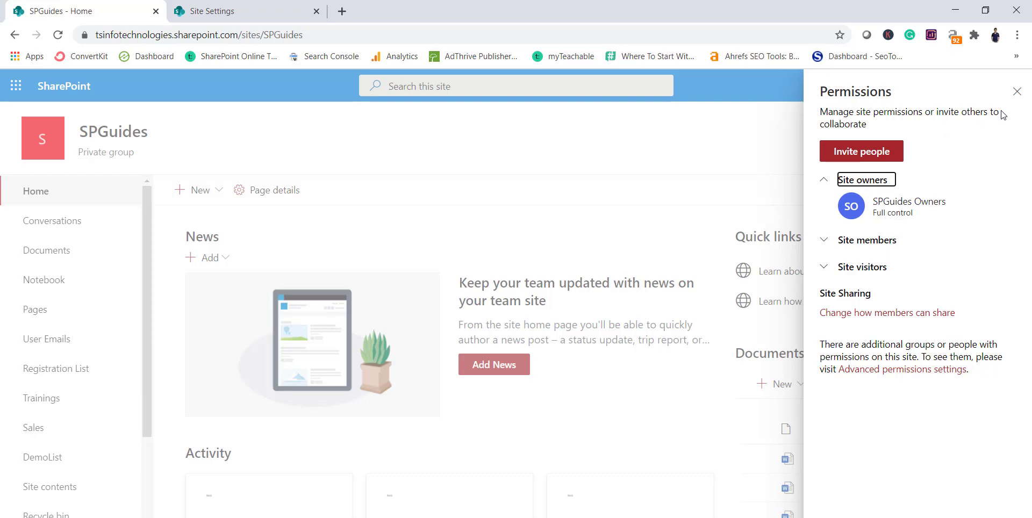
click(1017, 91)
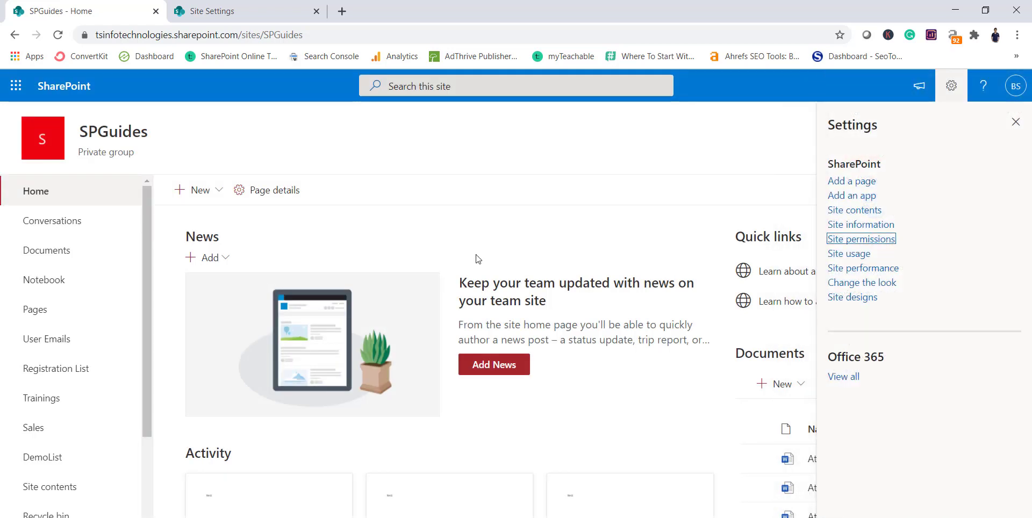
Add user2 as a site collection administrator of the SPGuides site through the advanced permissions settings
click(885, 240)
click(918, 337)
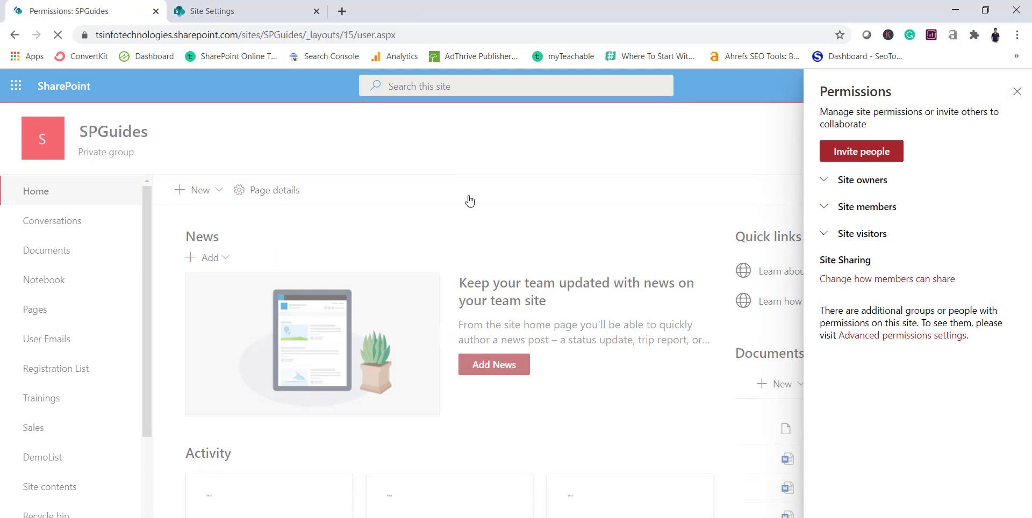
click(285, 169)
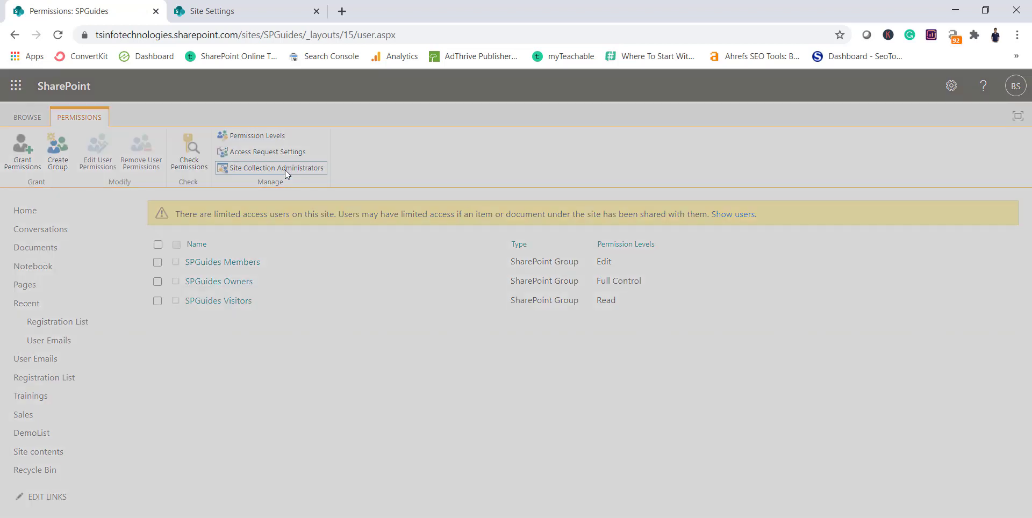
text(user2)
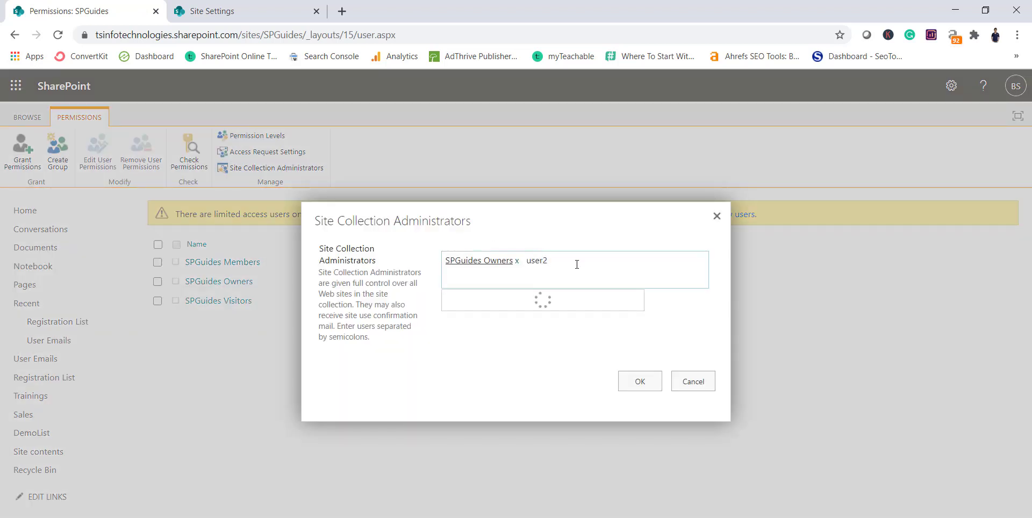
click(553, 300)
click(643, 377)
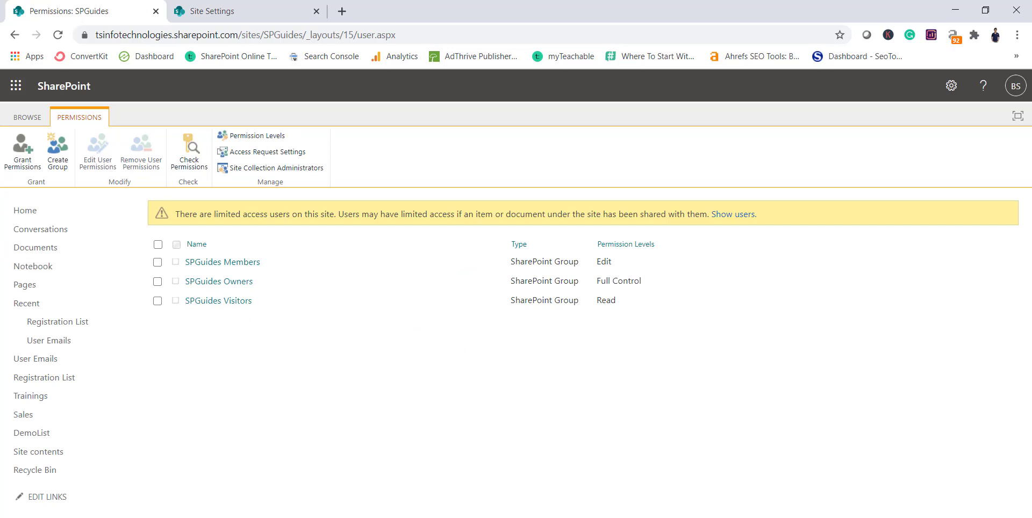
Open the SPGuides Owners group to check its members
click(227, 285)
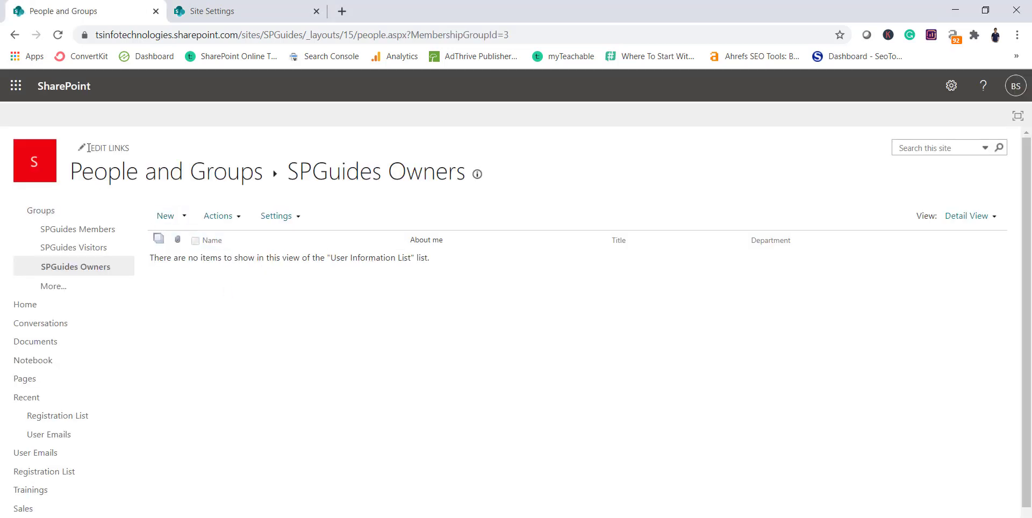
click(100, 183)
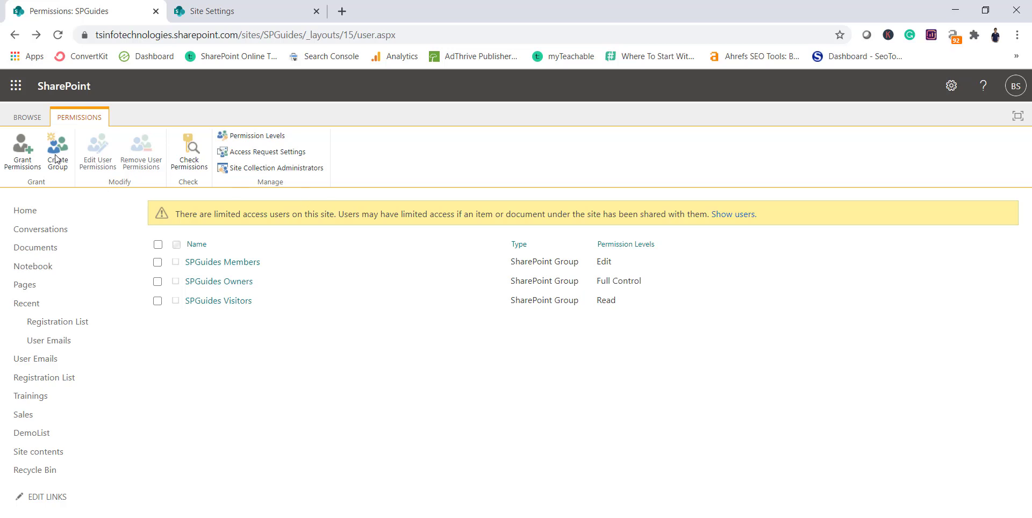
Open the SharePoint admin center in a new browser tab at tsinfotechnologies-admin.sharepoint.com, based on the tenant's copied root address
click(16, 85)
click(220, 37)
click(249, 37)
drag(274, 34, 89, 34)
key(ctrl+c)
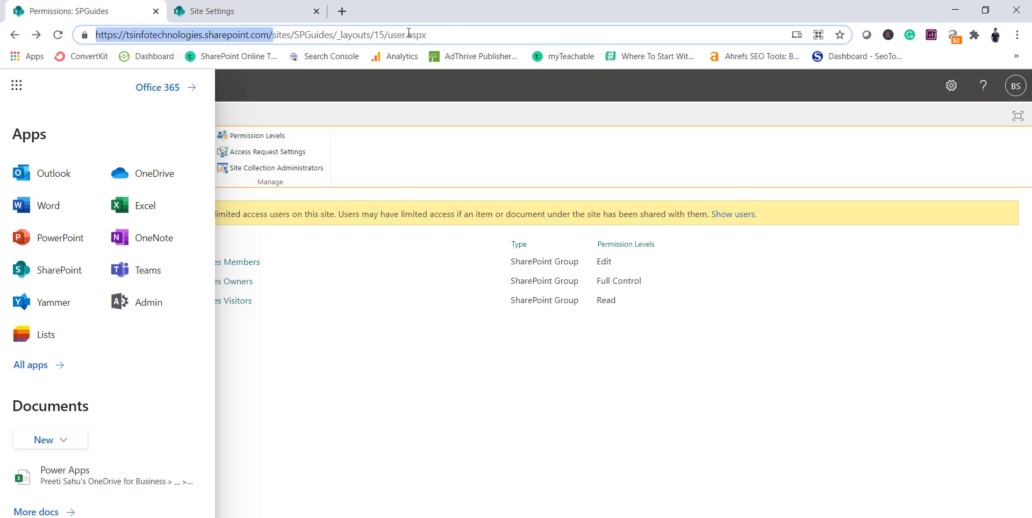
click(342, 11)
key(ctrl+v)
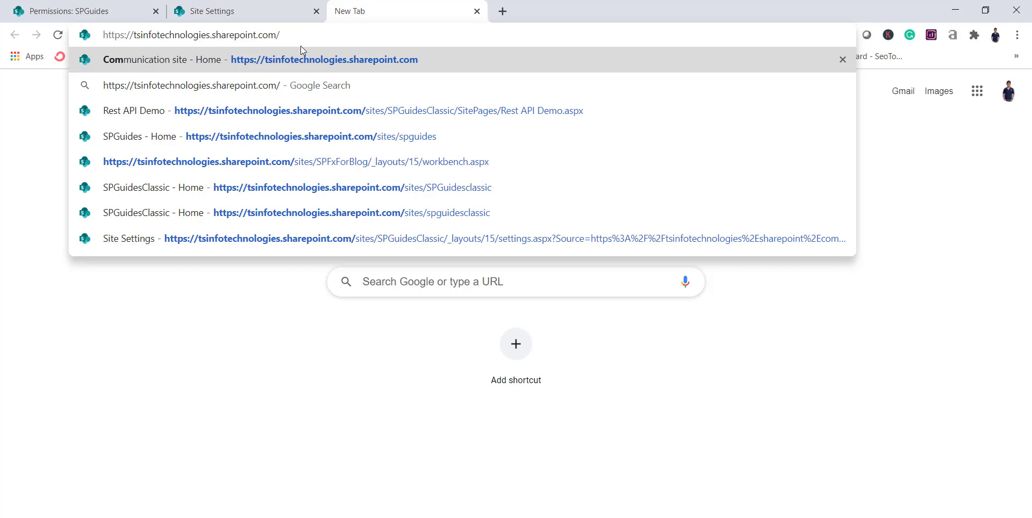
text(-admin)
key(Return)
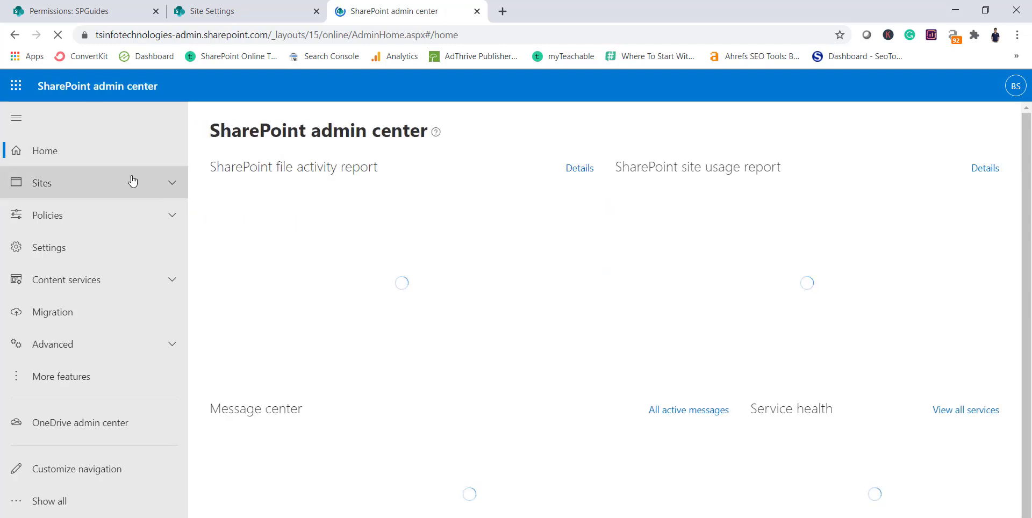
Open the additional admins management for the SPGuides site from the list of active sites
click(154, 193)
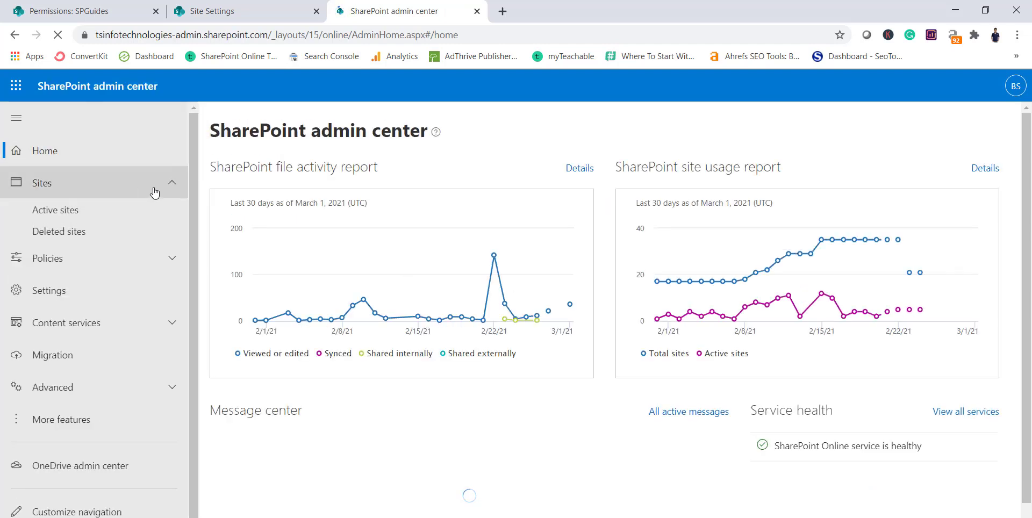
click(110, 208)
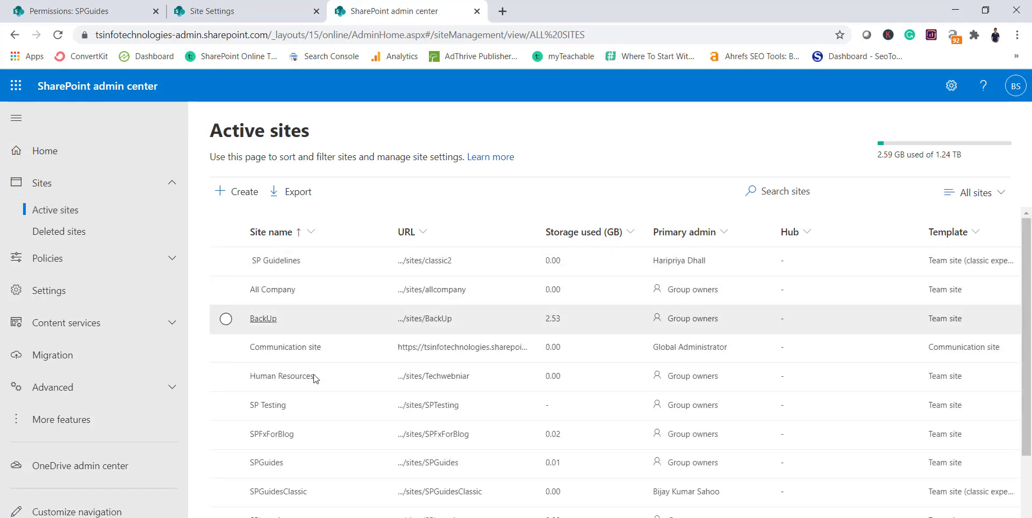
scroll(285, 357, down, 2)
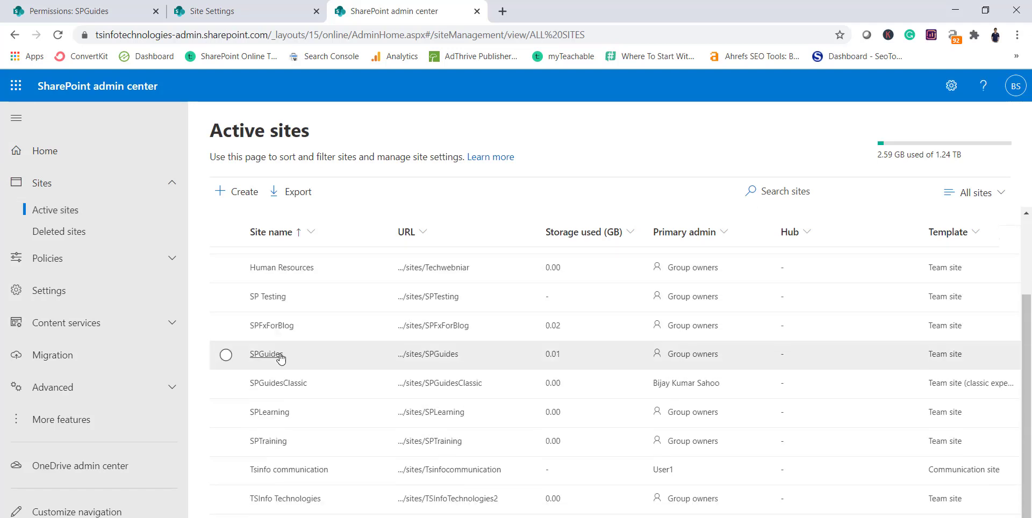
click(225, 355)
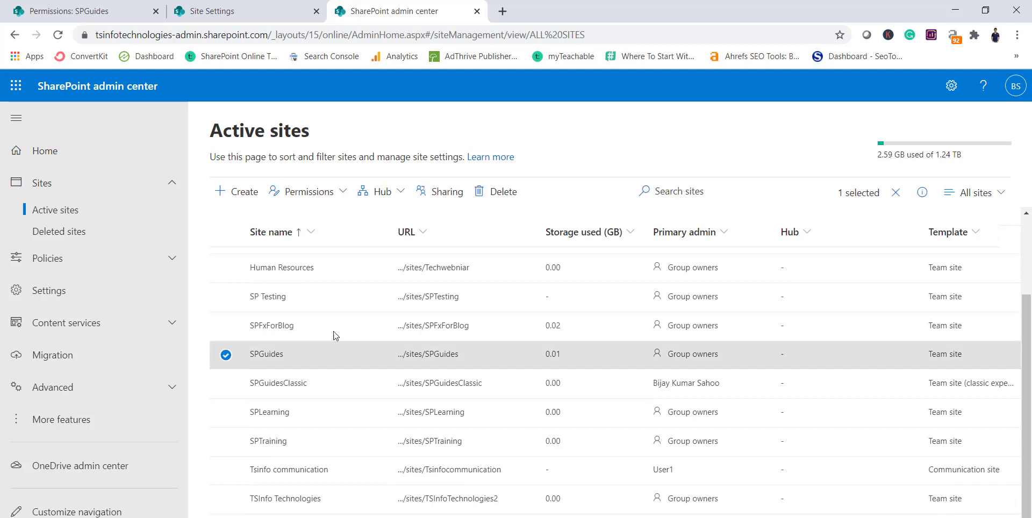
click(309, 191)
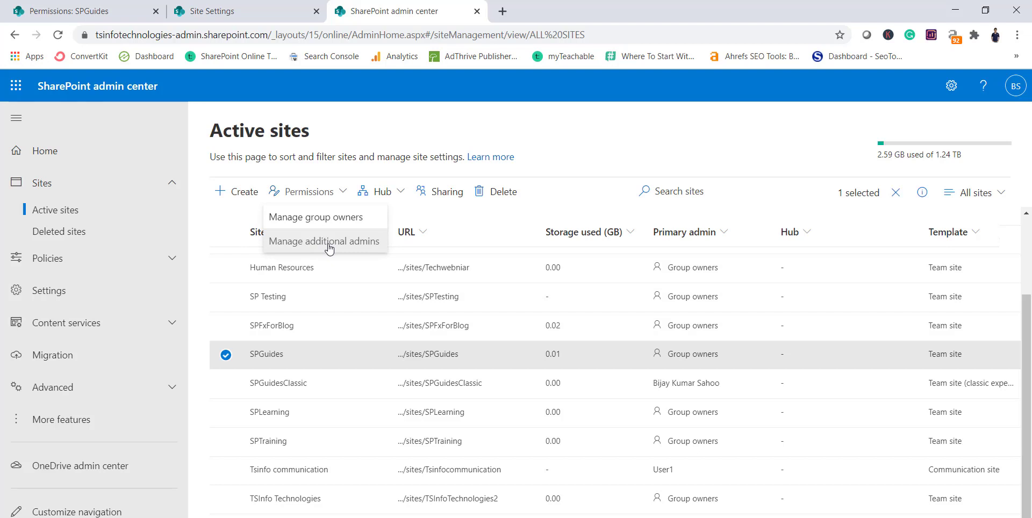
click(324, 241)
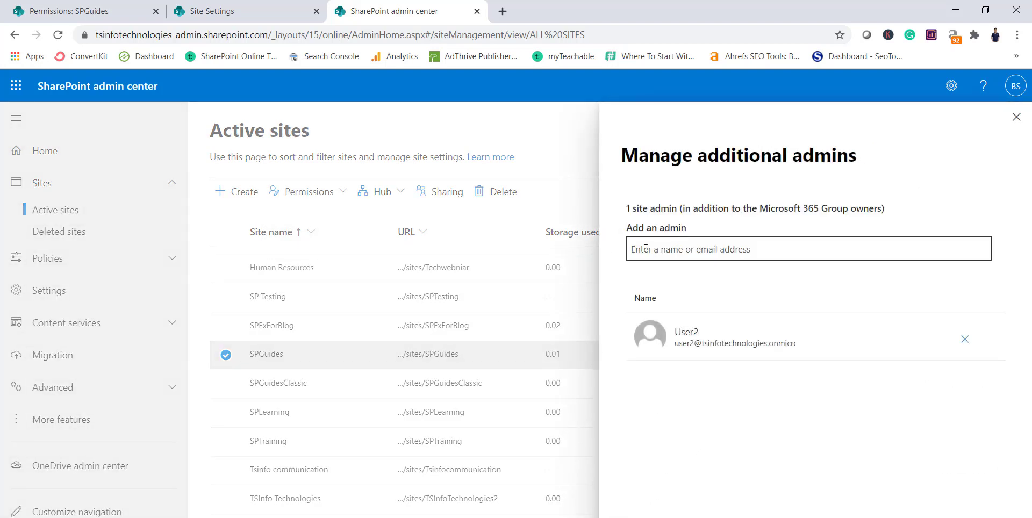
Add User1 as an additional admin of the SPGuides site and save the change
click(676, 250)
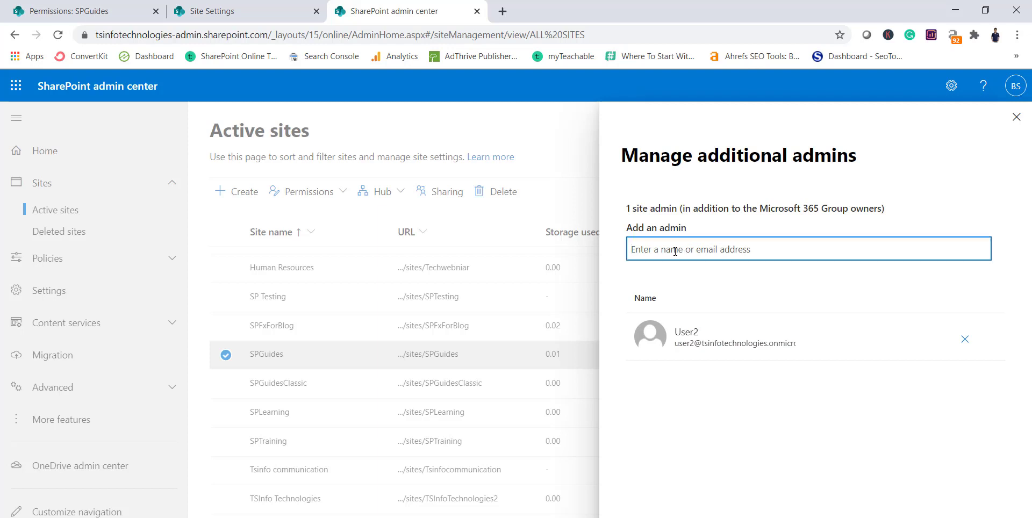
text(user)
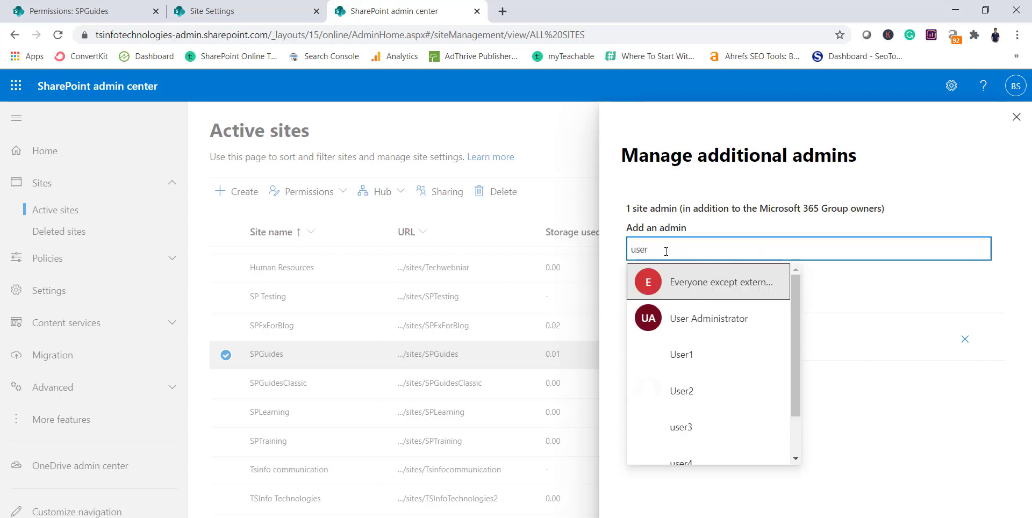
click(697, 356)
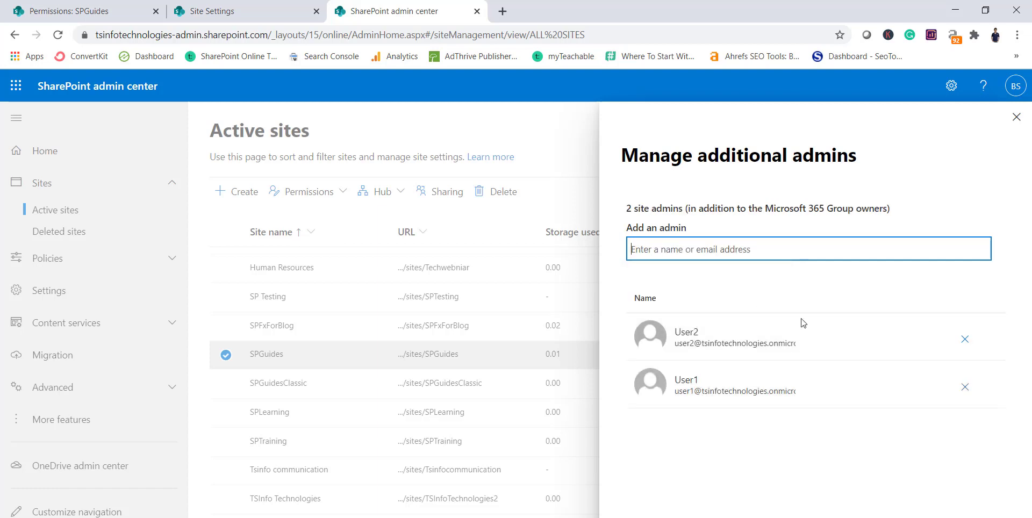
click(707, 499)
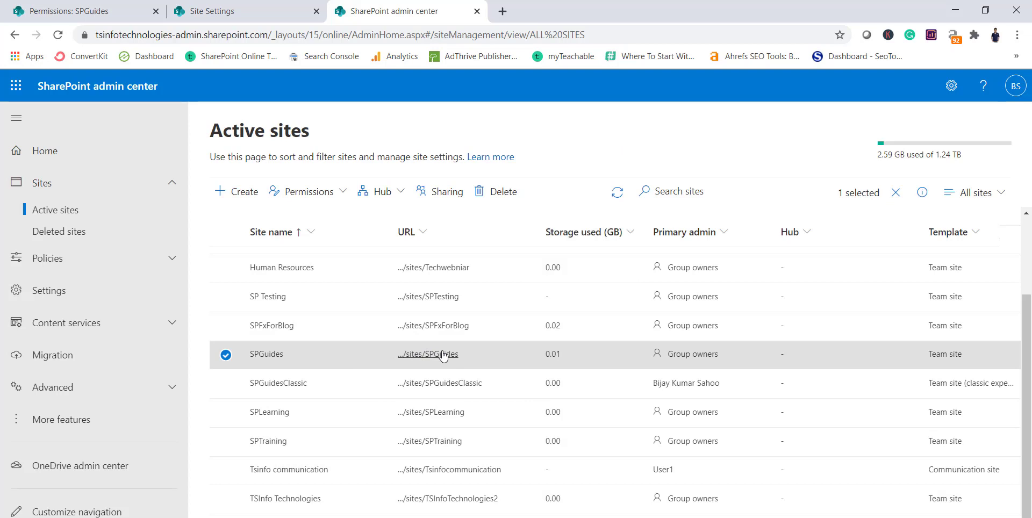
Review the site admins in the SPGuides site's permission details, including group owners and additional admins, and close the details
click(271, 355)
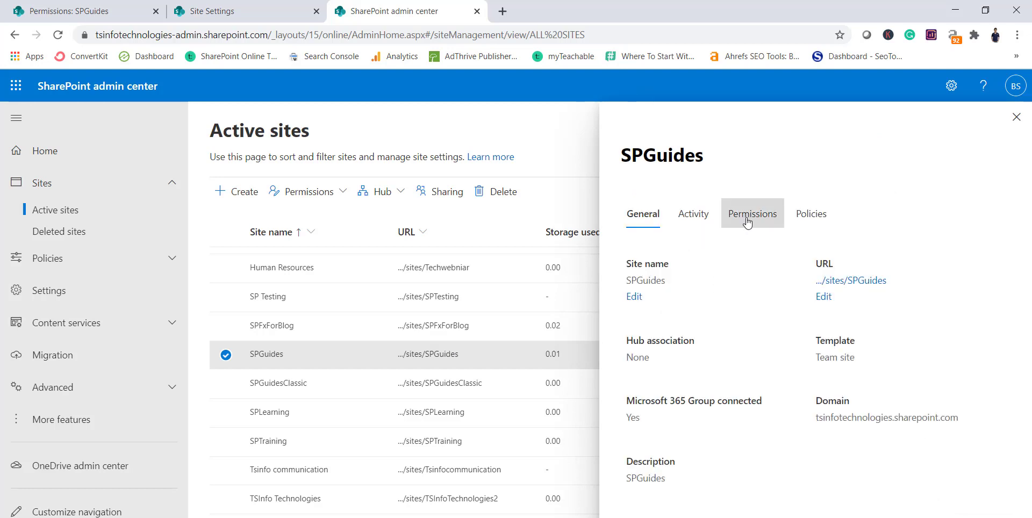
click(747, 223)
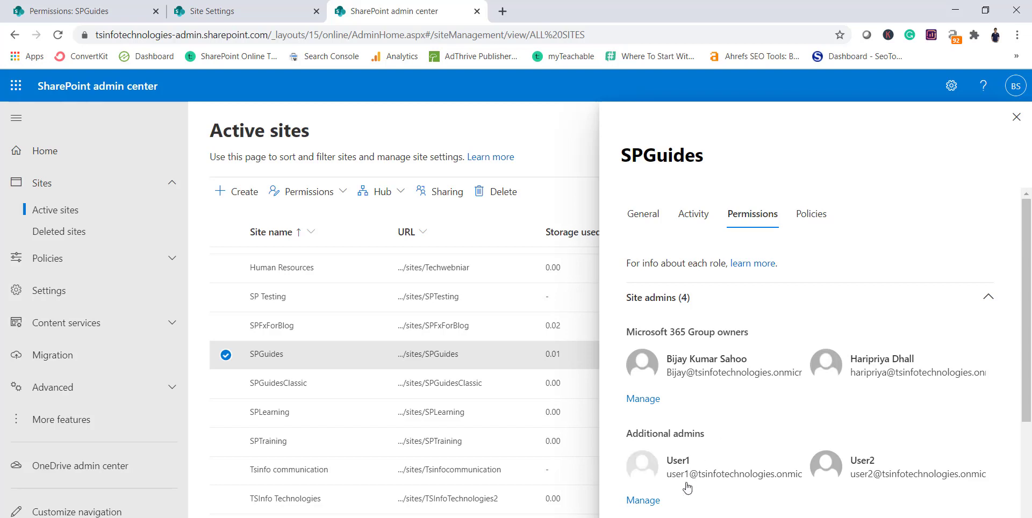
mouse_move(772, 470)
click(1016, 116)
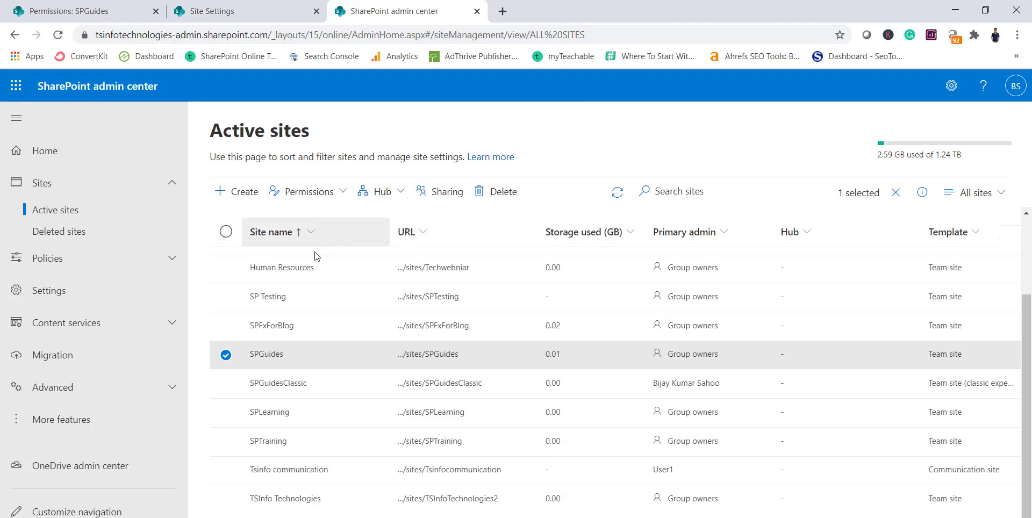
Start creating a new team site and choose User1 as its group owner
click(236, 191)
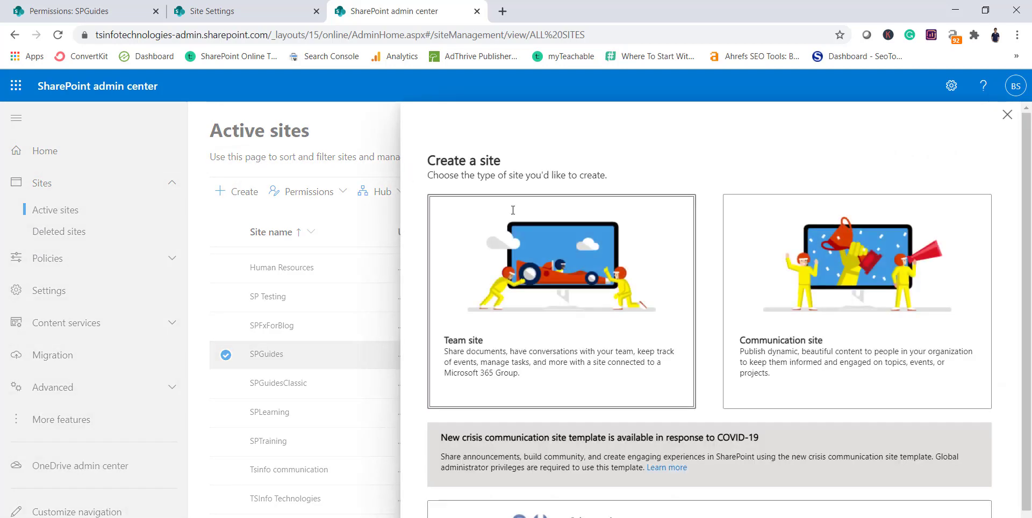
click(502, 317)
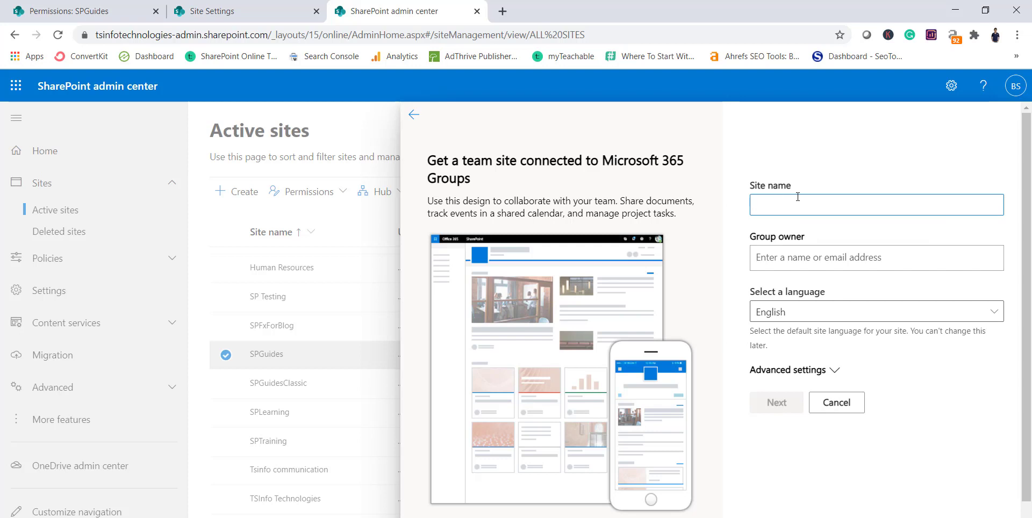
click(791, 262)
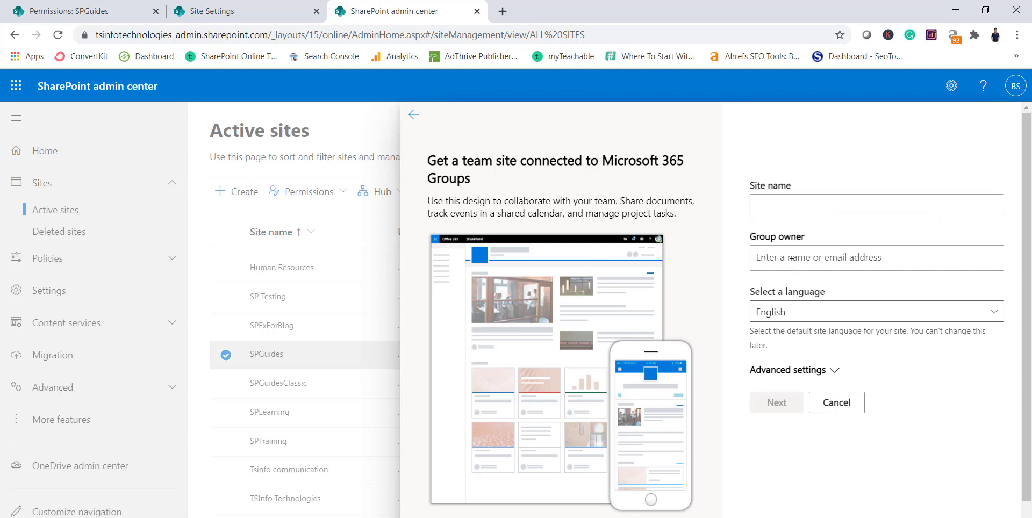
text(use)
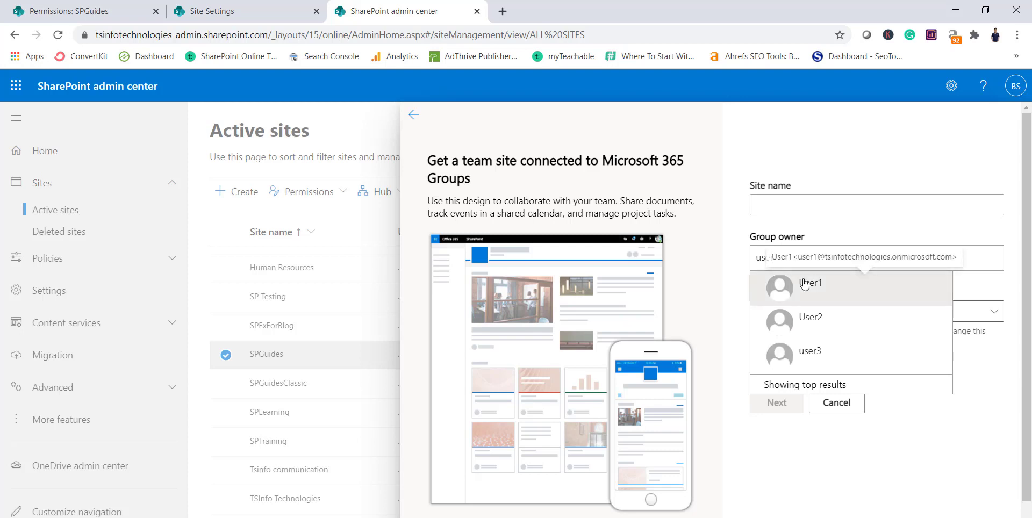
click(806, 279)
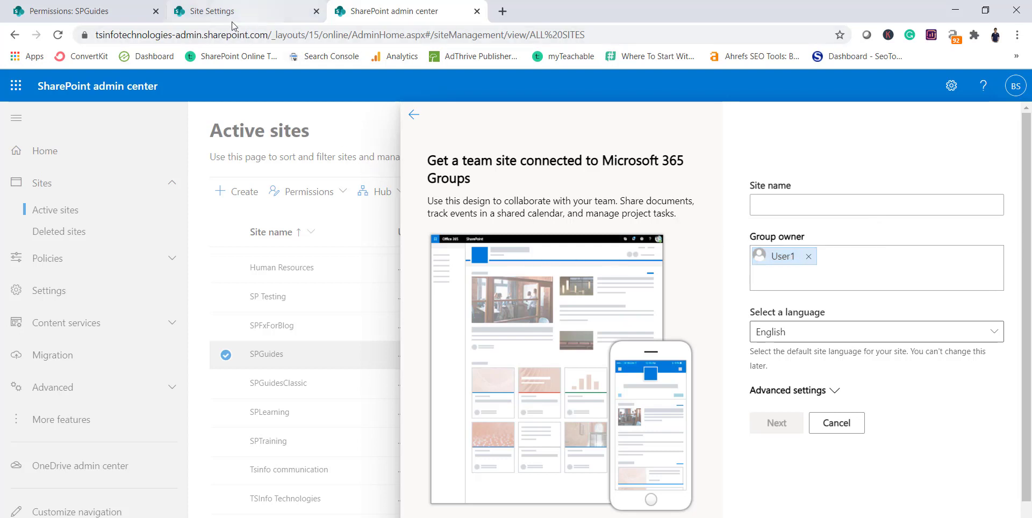
Return to the SPGuides site's permissions page, open its site settings and examine the Site Collection Administration section
click(121, 16)
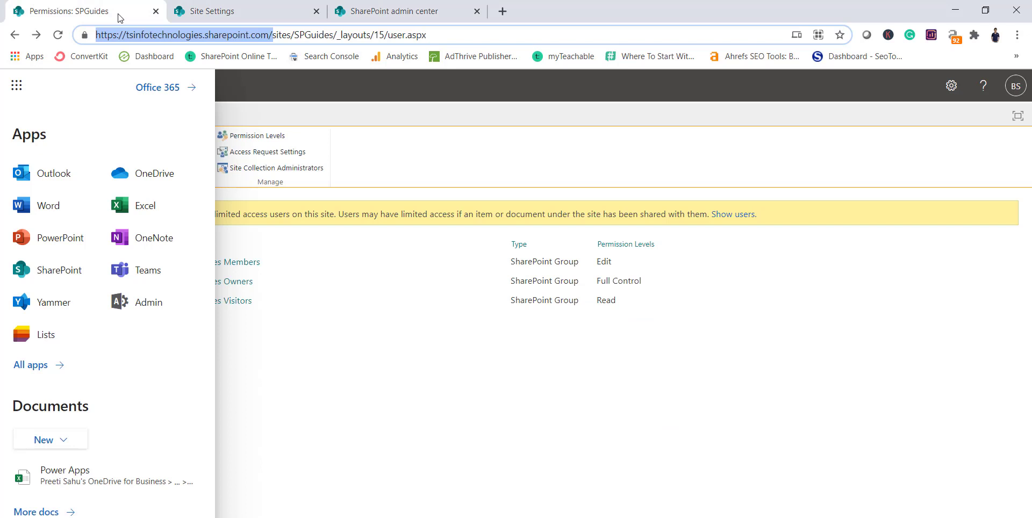
click(540, 153)
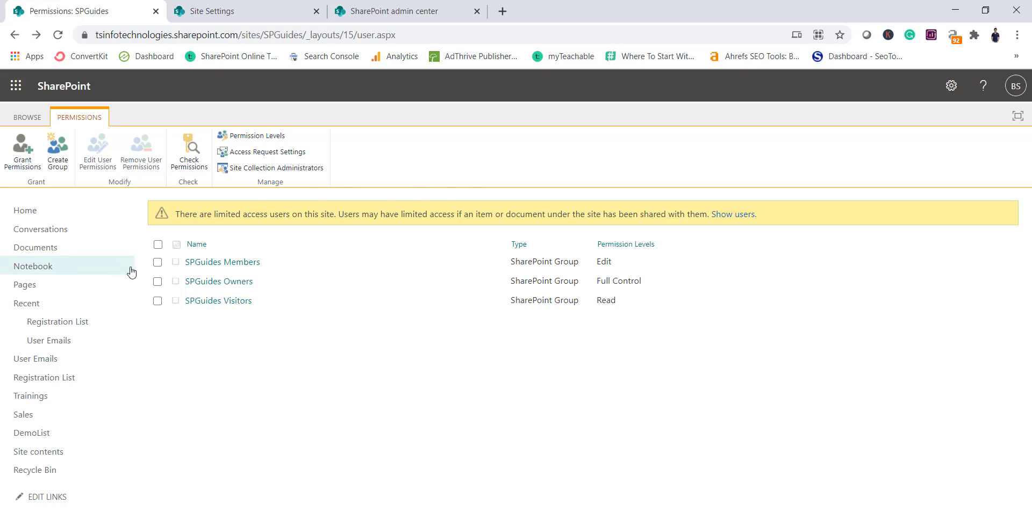
click(951, 86)
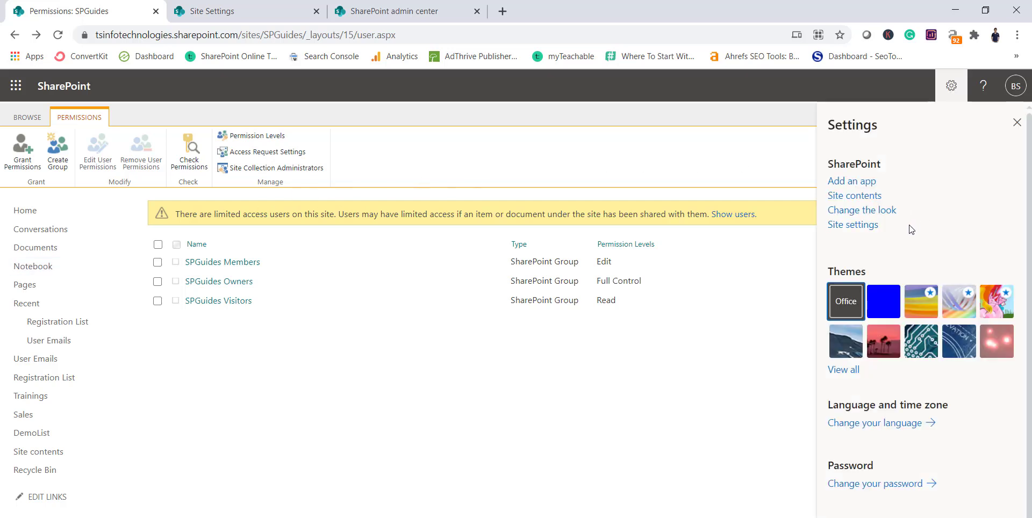
click(859, 224)
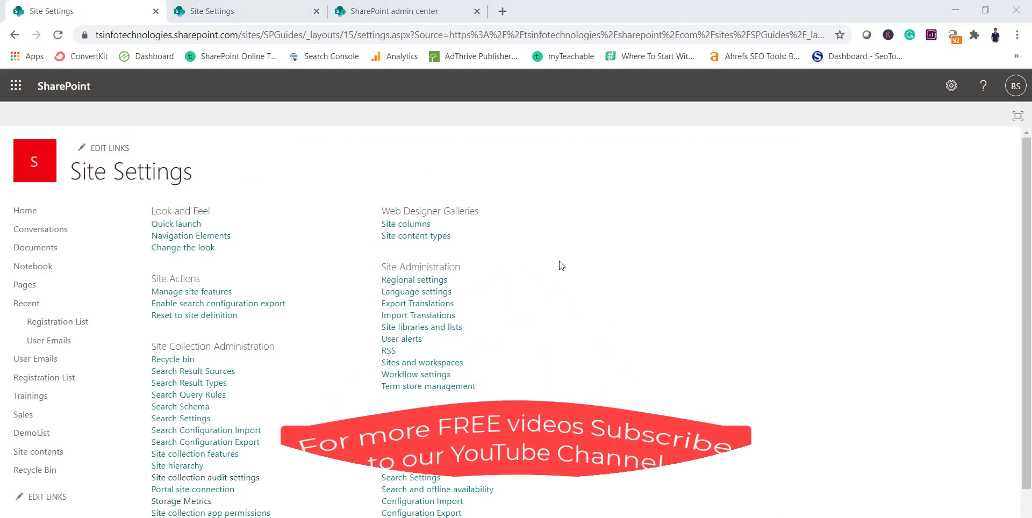
drag(155, 346, 301, 357)
click(302, 356)
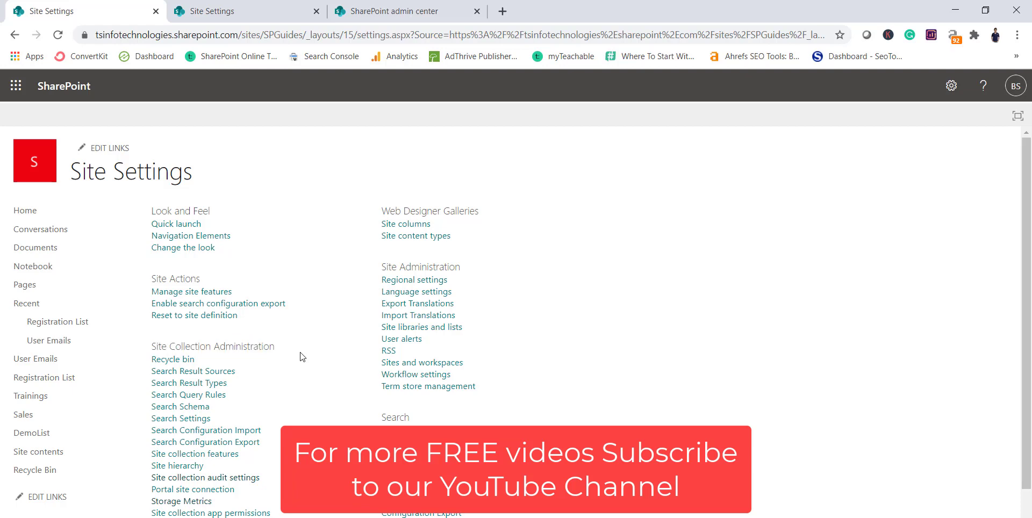